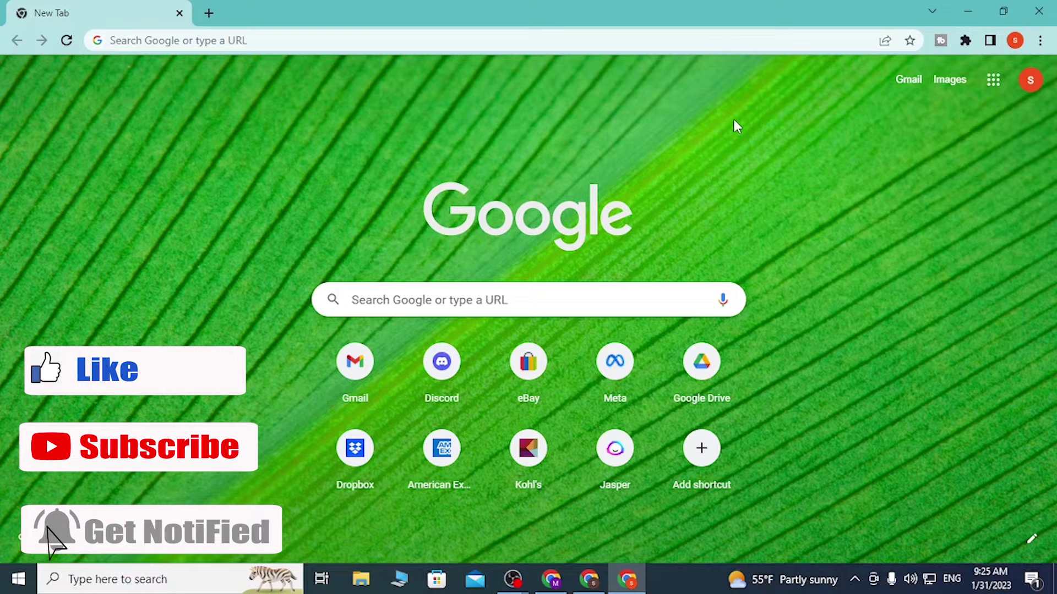
# - Go to chat.openai.com in Chrome's address bar
pyautogui.click(386, 35)
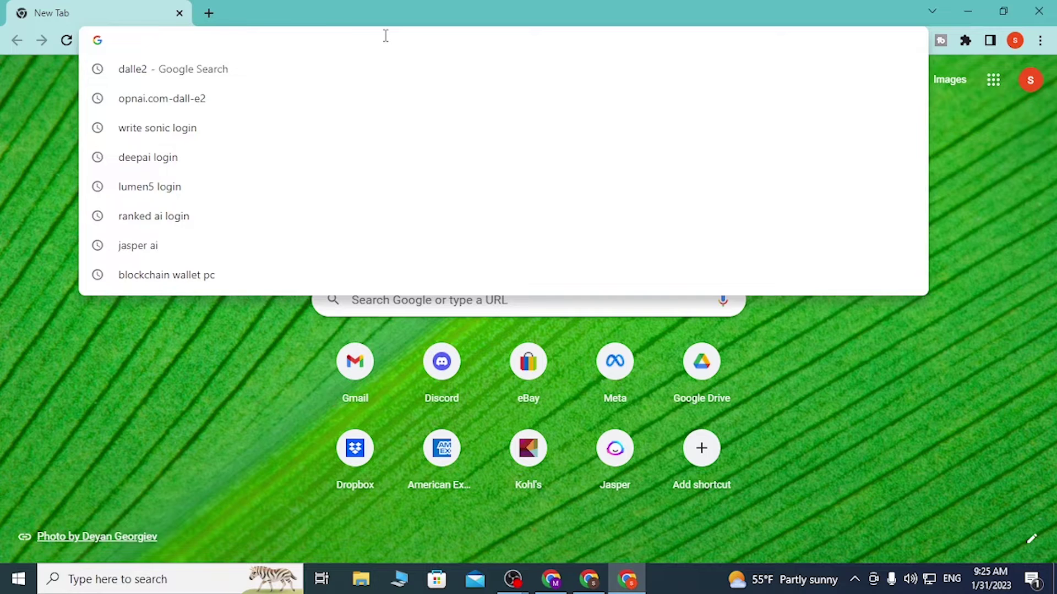
pyautogui.write('chat.ope')
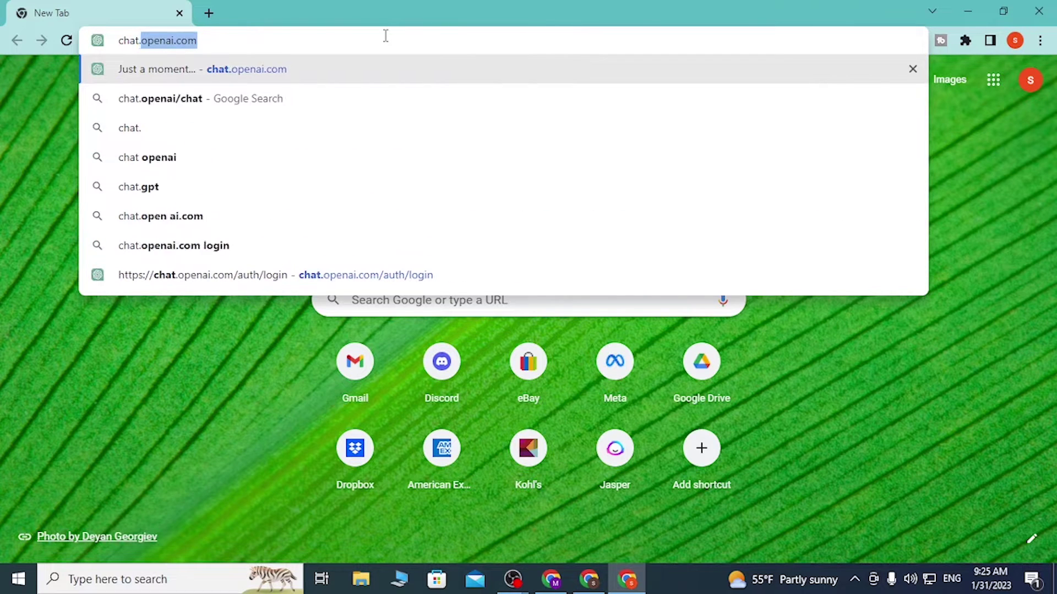
pyautogui.write('nai.')
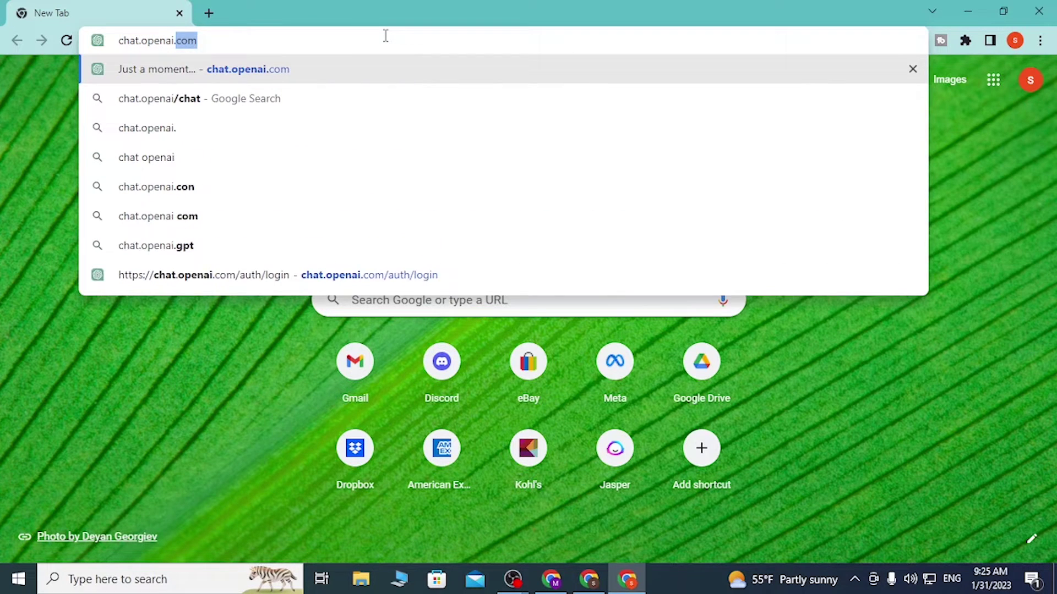
pyautogui.write('com')
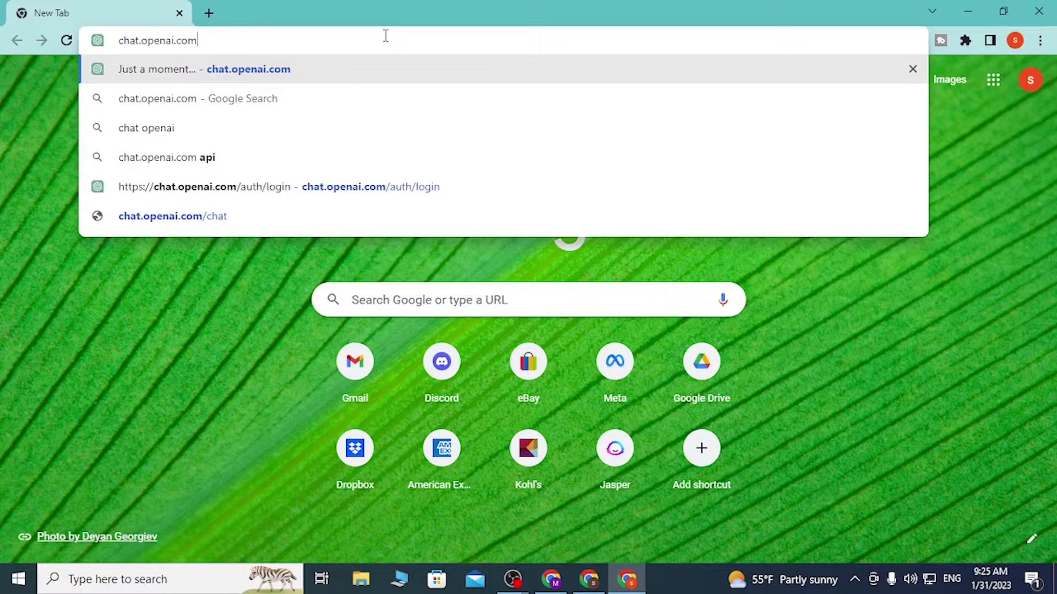
pyautogui.press('Return')
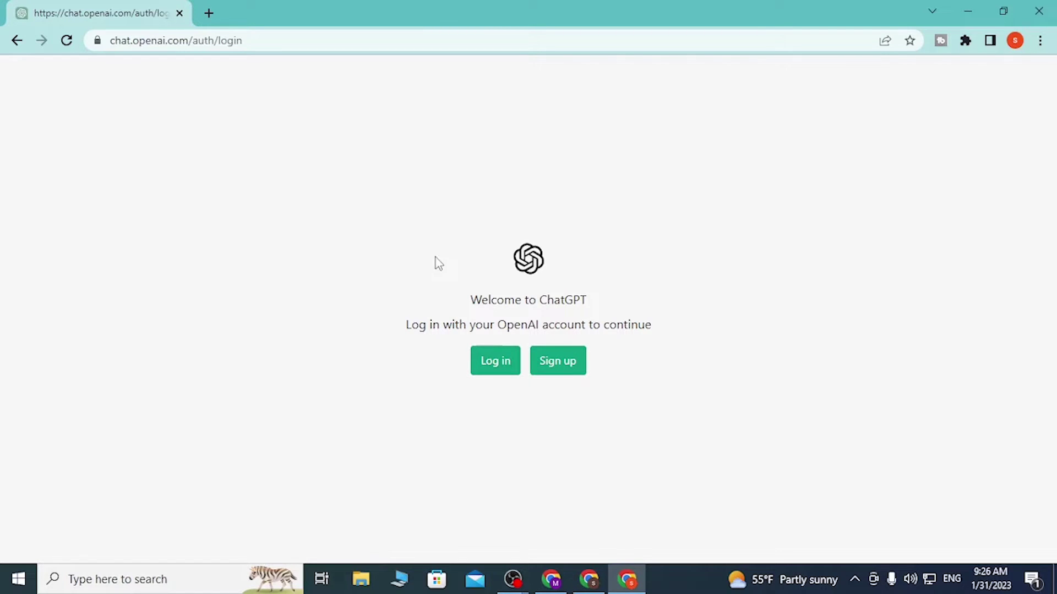
# - Start sign-up and type the account's Gmail address into the Email address field
pyautogui.click(574, 366)
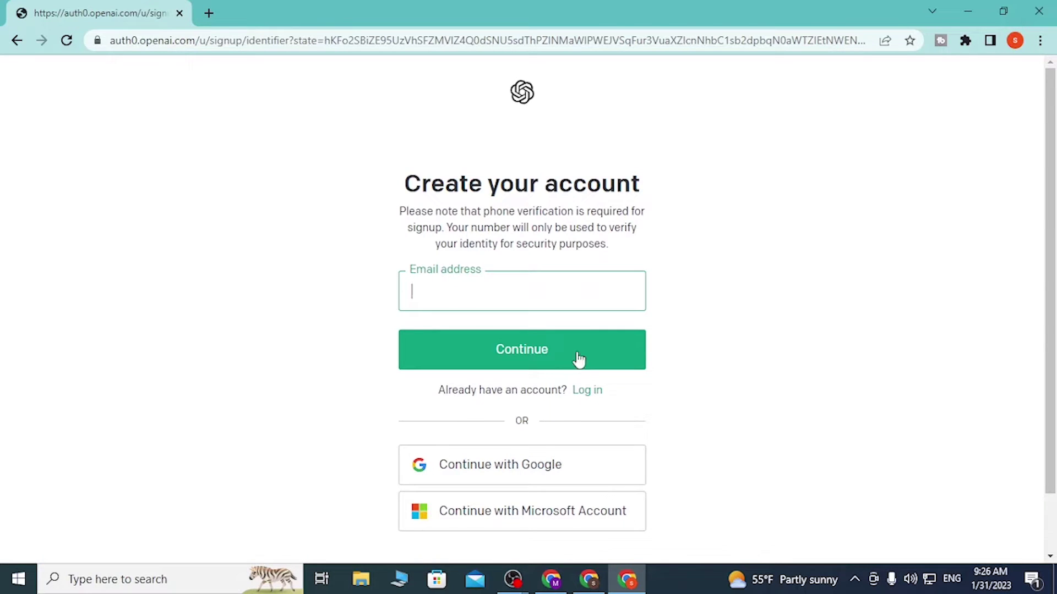
pyautogui.click(472, 294)
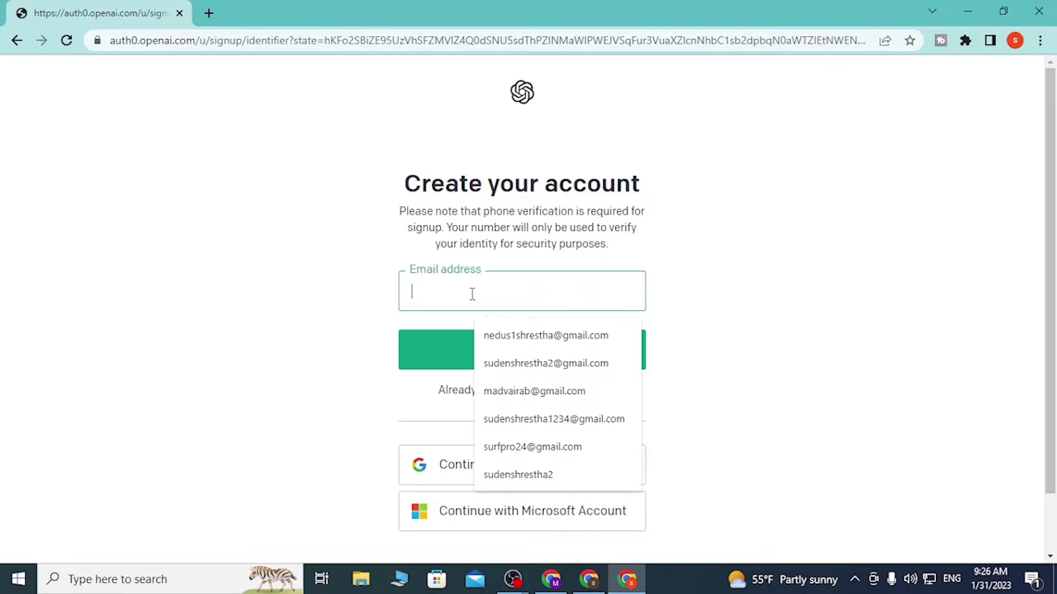
pyautogui.click(826, 254)
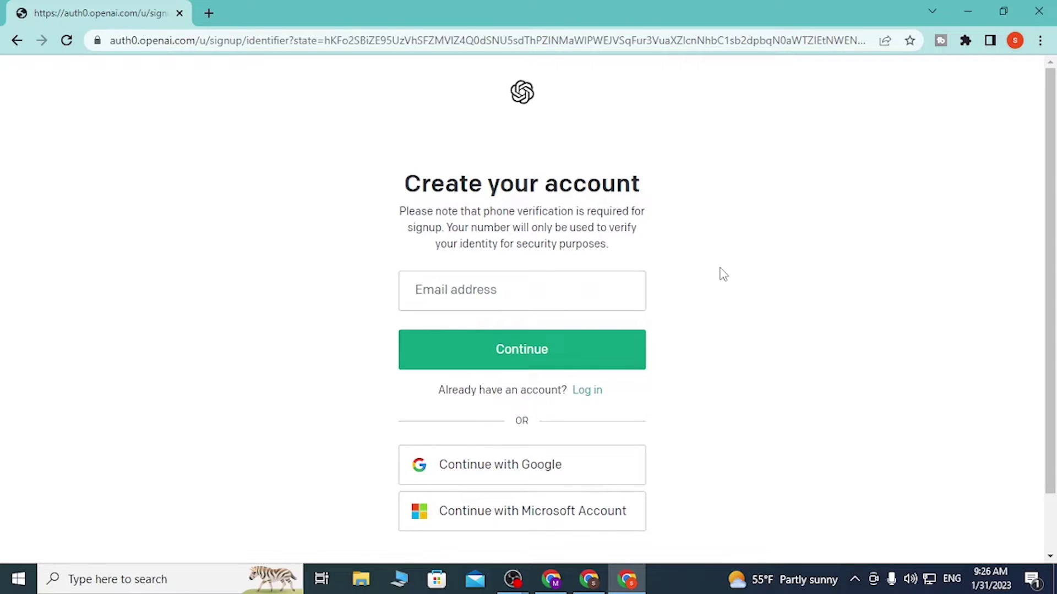
pyautogui.click(478, 298)
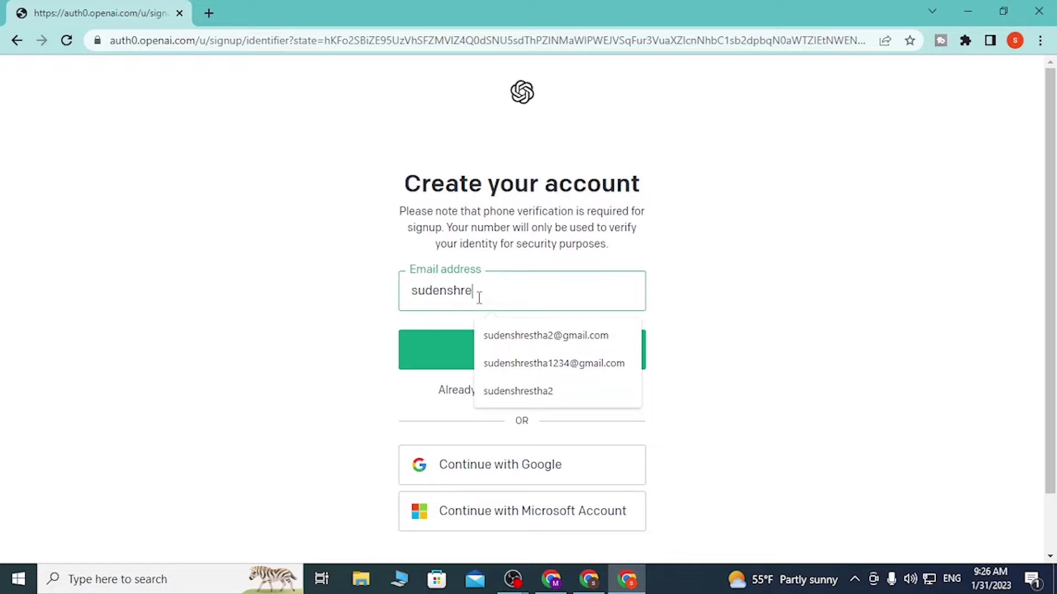
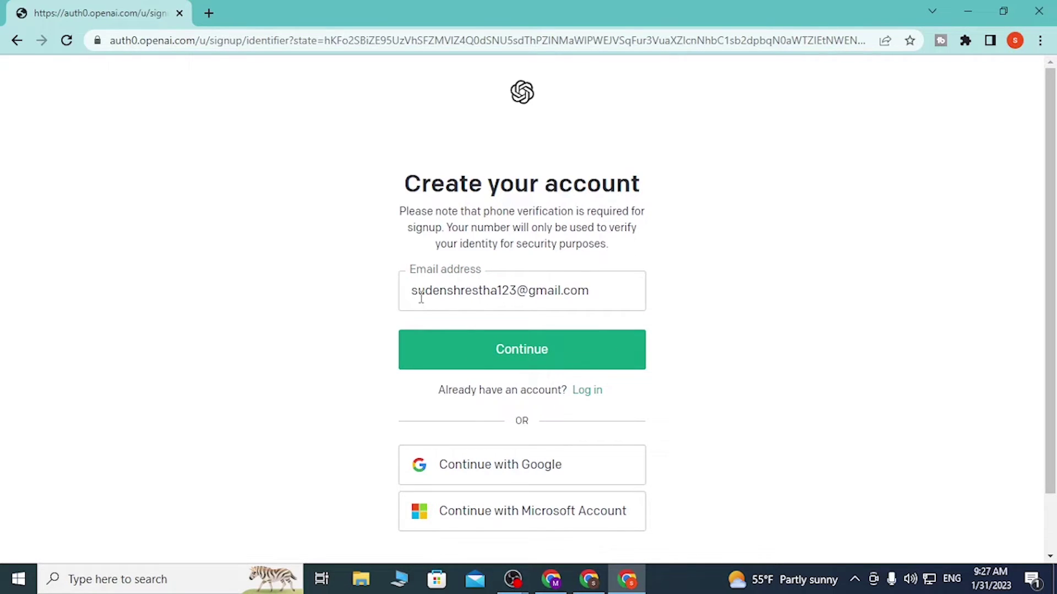
# - Check the typed email address and continue to the password step
pyautogui.moveTo(608, 286); pyautogui.dragTo(433, 290)
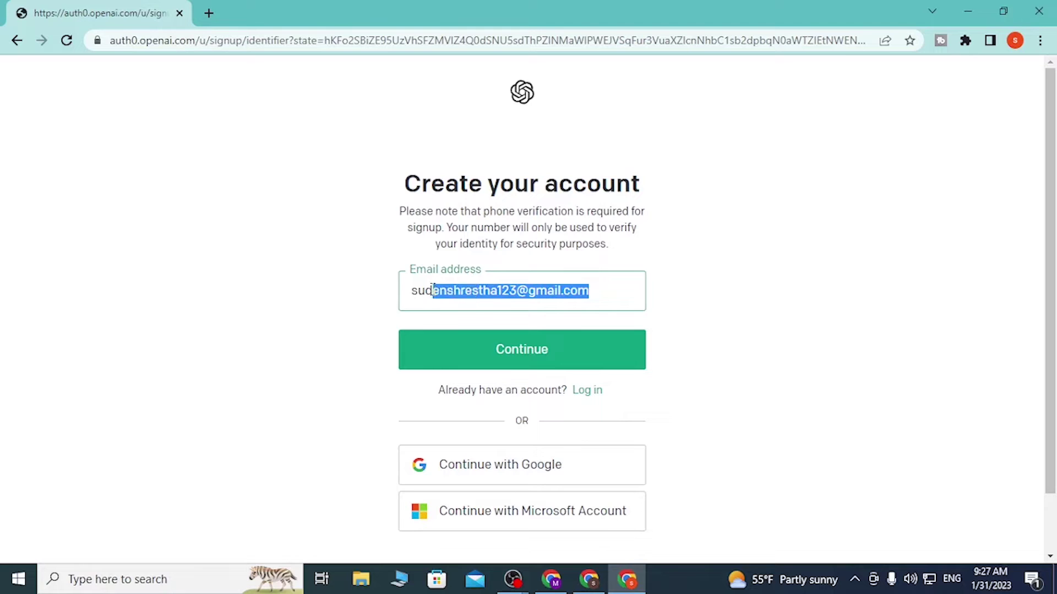
pyautogui.click(752, 282)
pyautogui.moveTo(521, 291); pyautogui.dragTo(578, 292)
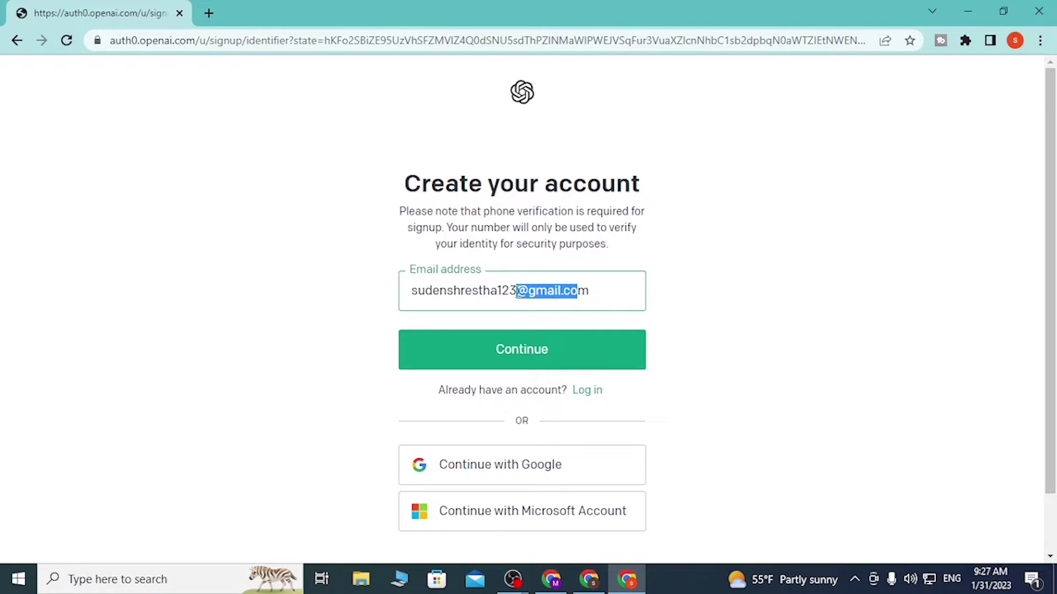
pyautogui.scroll(-2, 238, 306)
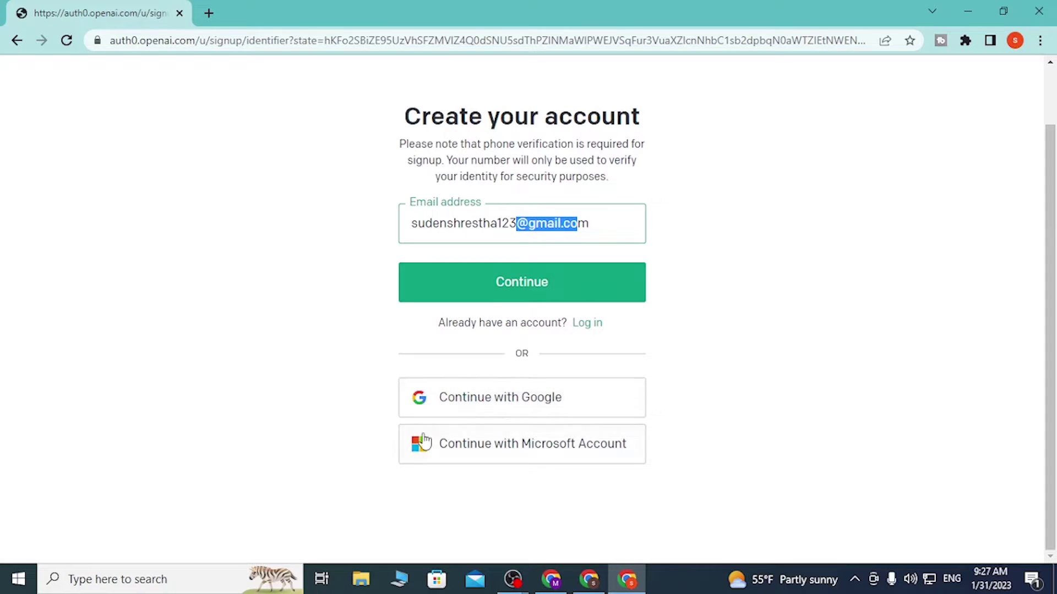
pyautogui.click(619, 222)
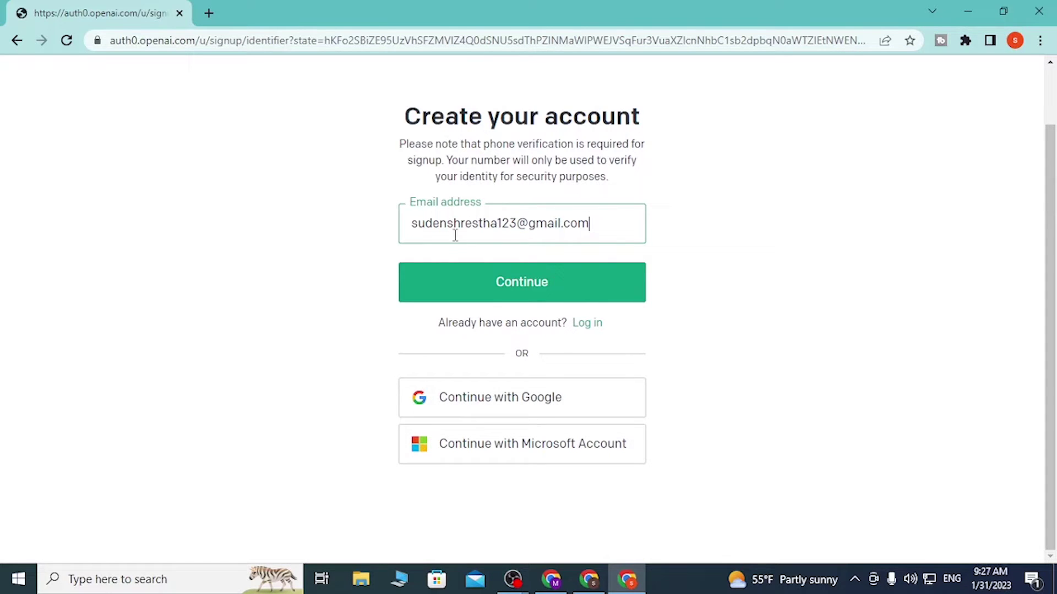
pyautogui.click(519, 284)
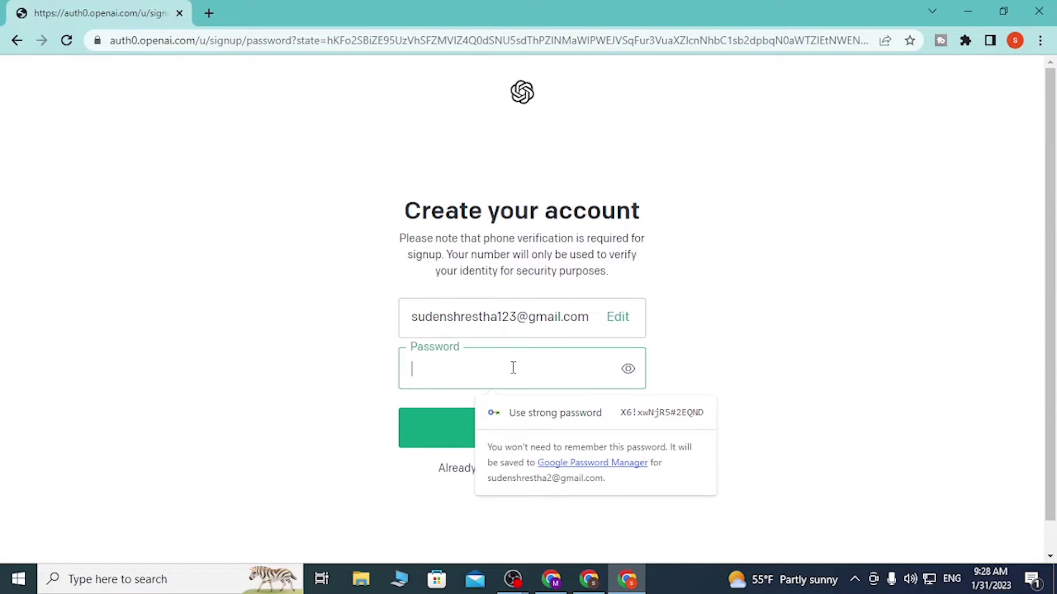
# - Enter the account password in the password field
pyautogui.write('•••••')
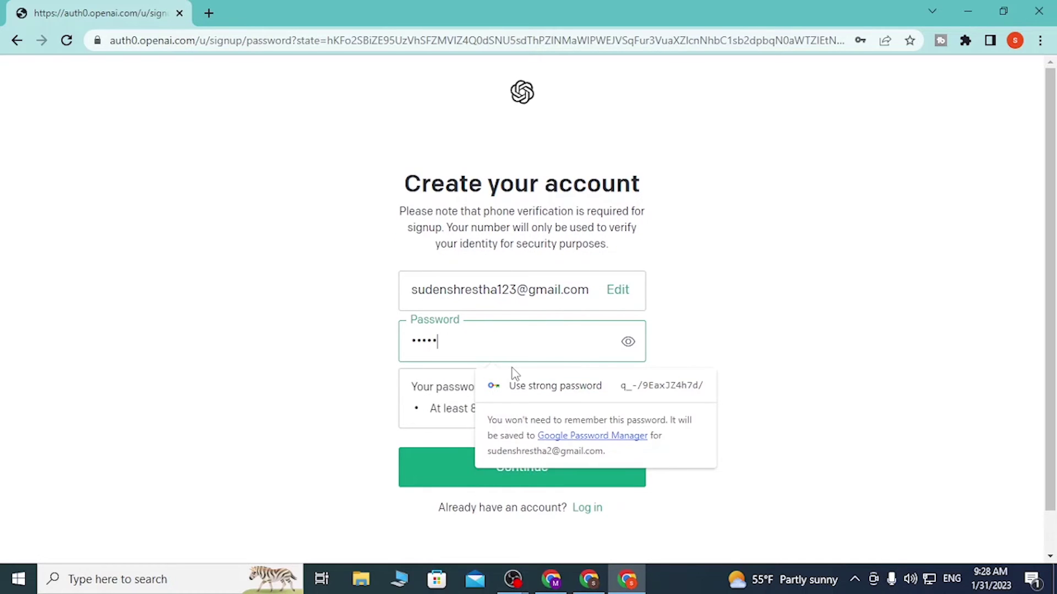
pyautogui.write('•••')
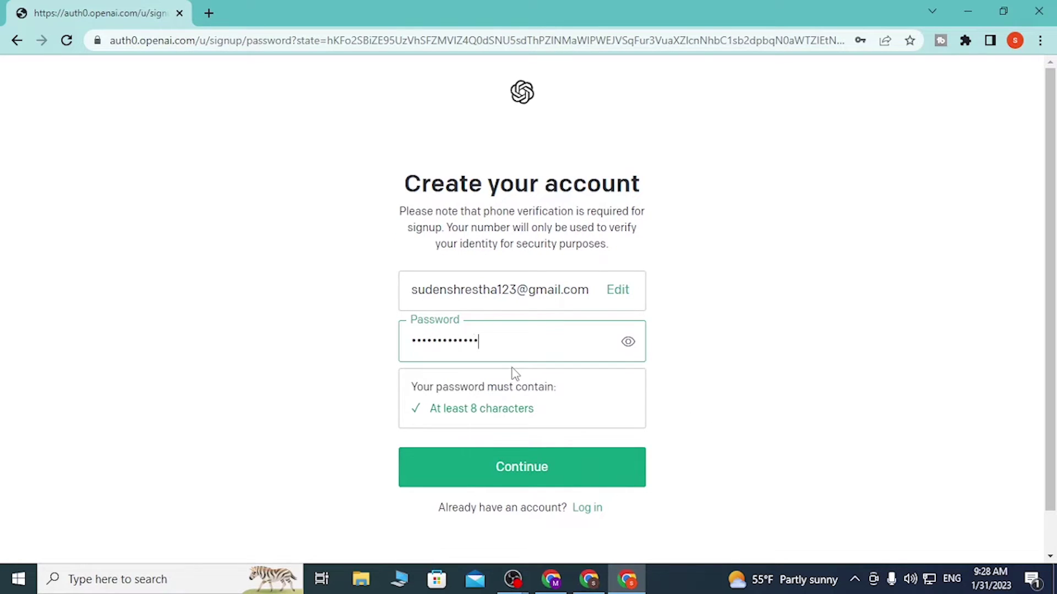
pyautogui.click(776, 281)
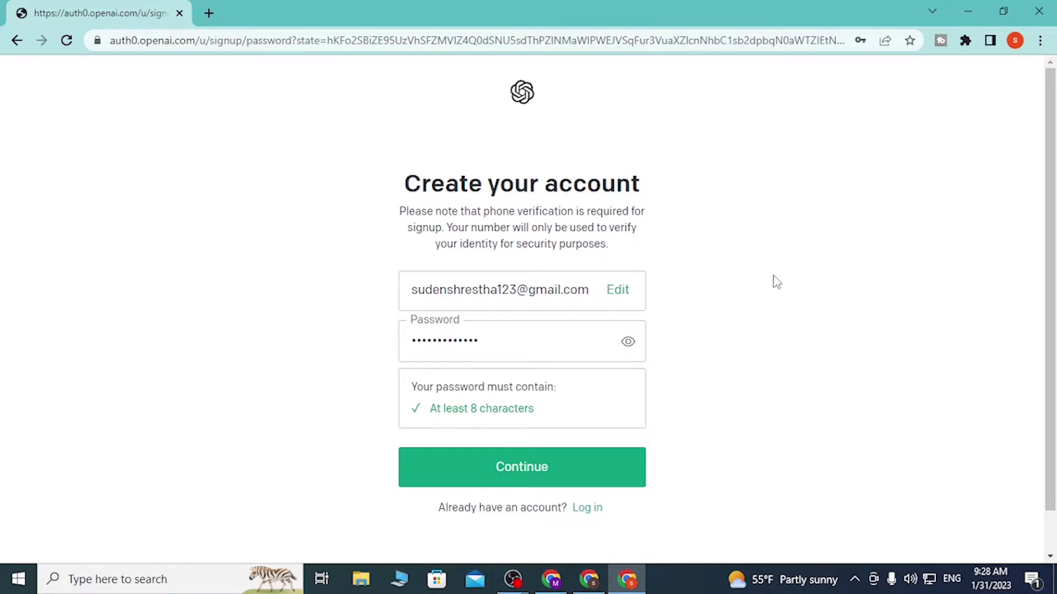
pyautogui.click(547, 345)
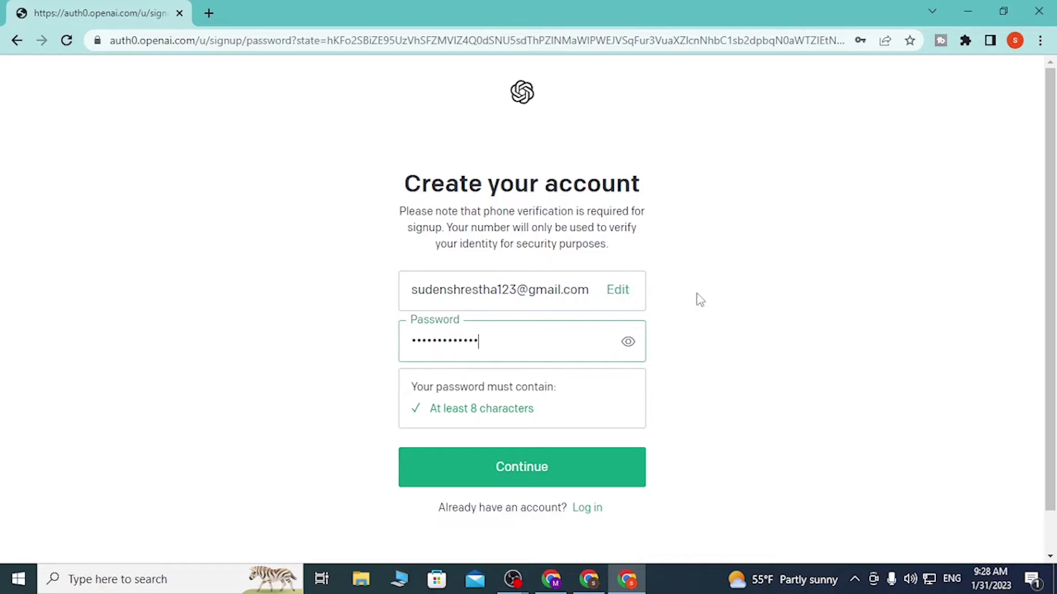
pyautogui.click(745, 288)
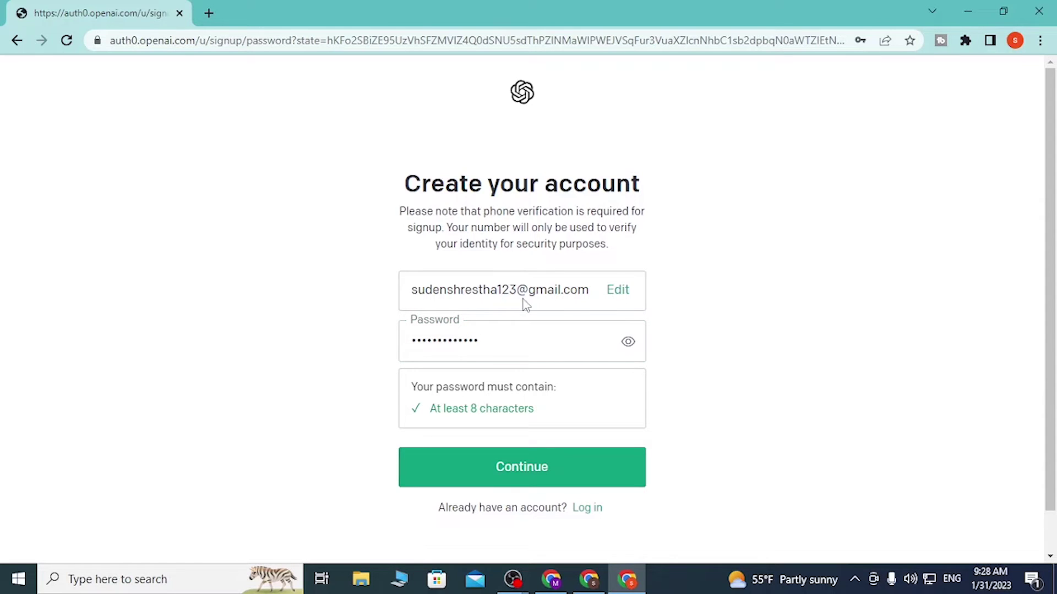
pyautogui.moveTo(421, 290); pyautogui.dragTo(414, 341)
pyautogui.click(300, 361)
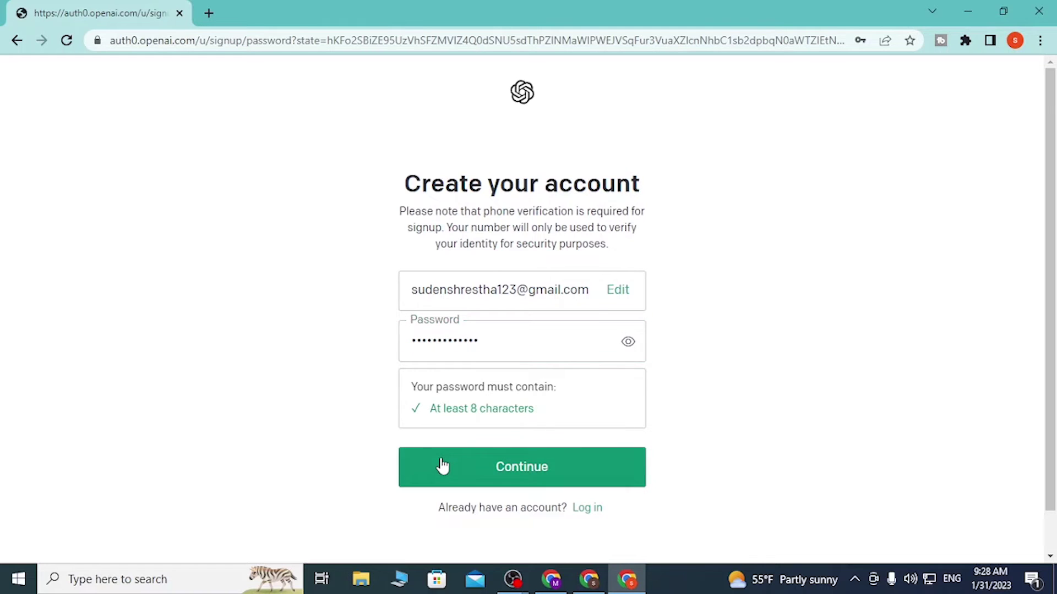
pyautogui.click(443, 466)
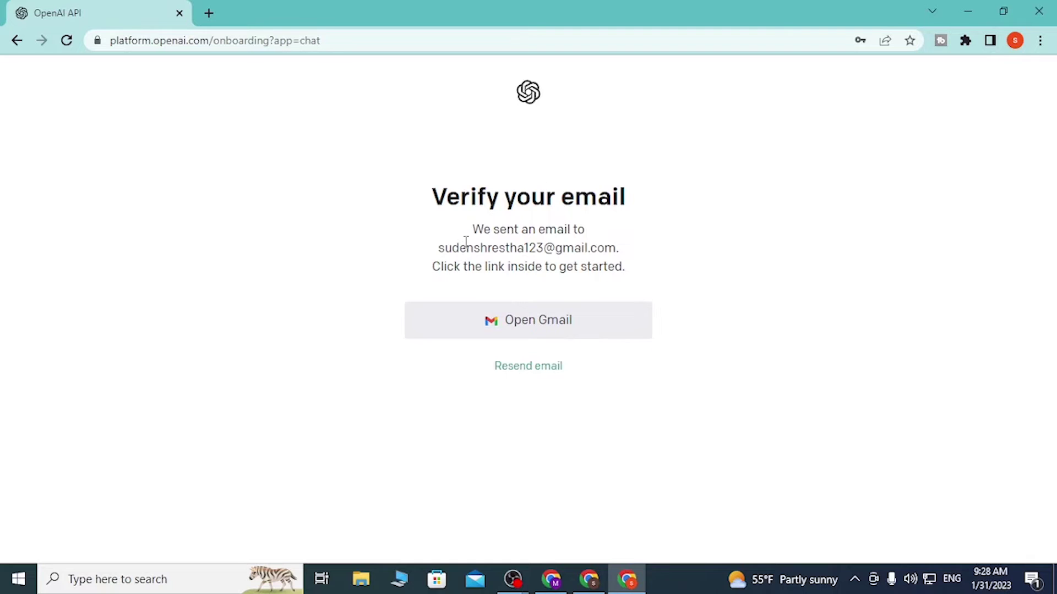
pyautogui.click(1014, 40)
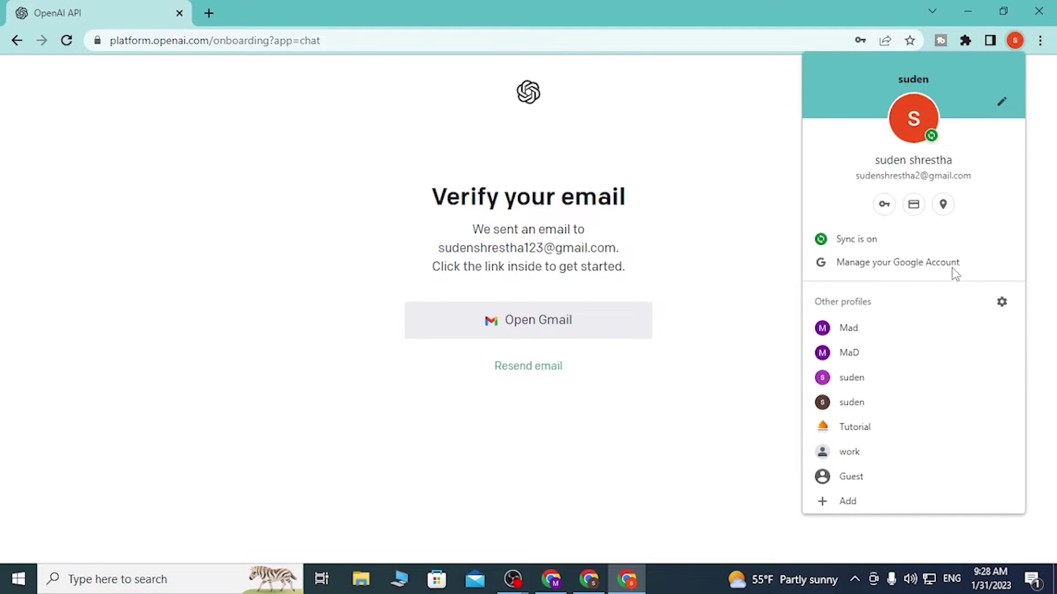
# - In the other Chrome profile, load Gmail and open OpenAI's verification email
pyautogui.click(884, 376)
pyautogui.write('gmail')
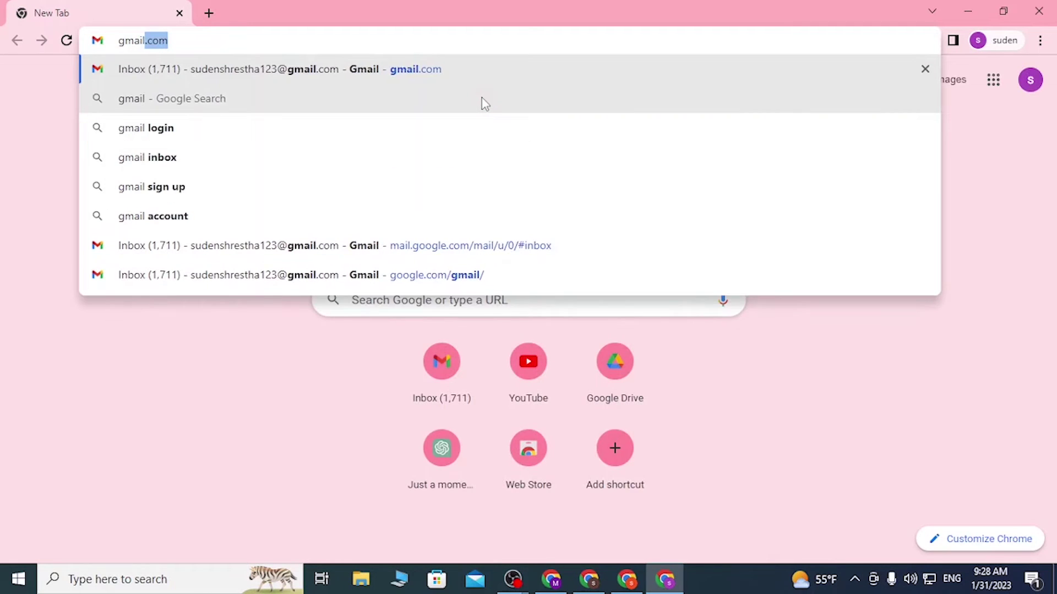
pyautogui.press('Return')
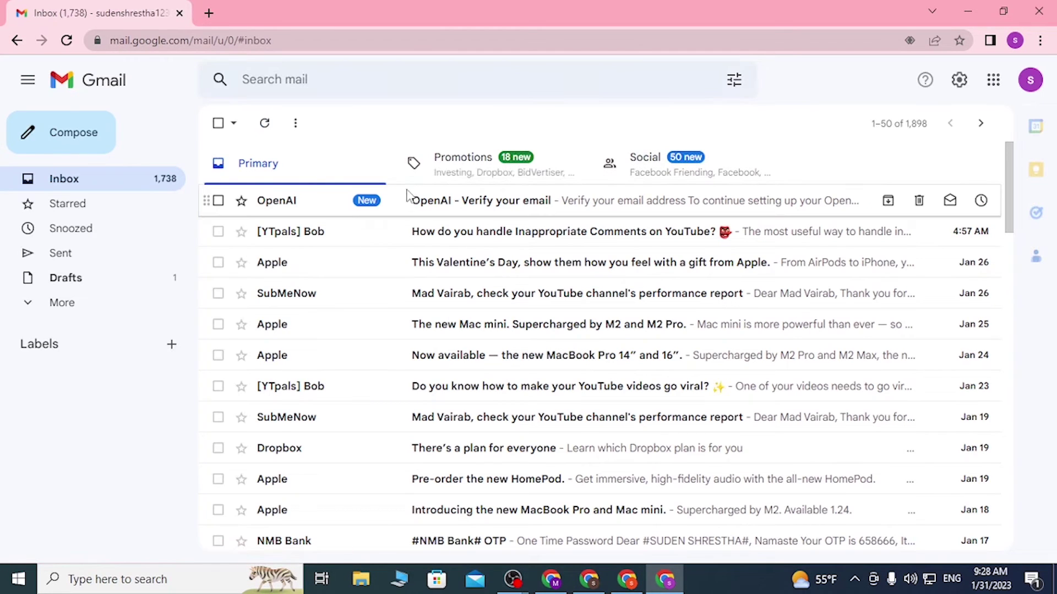
pyautogui.click(439, 213)
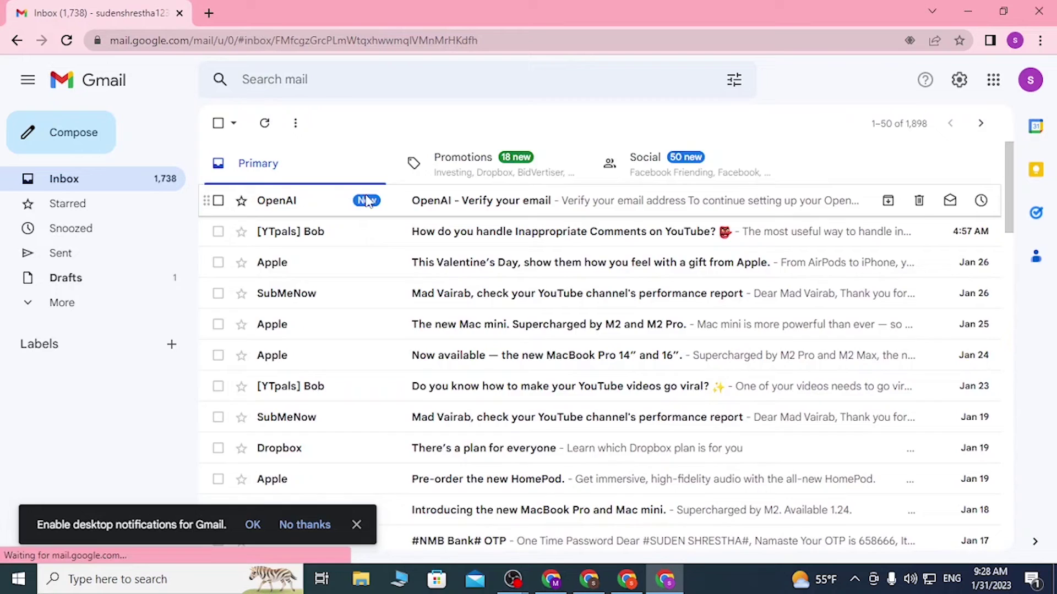
pyautogui.scroll(-3, 494, 267)
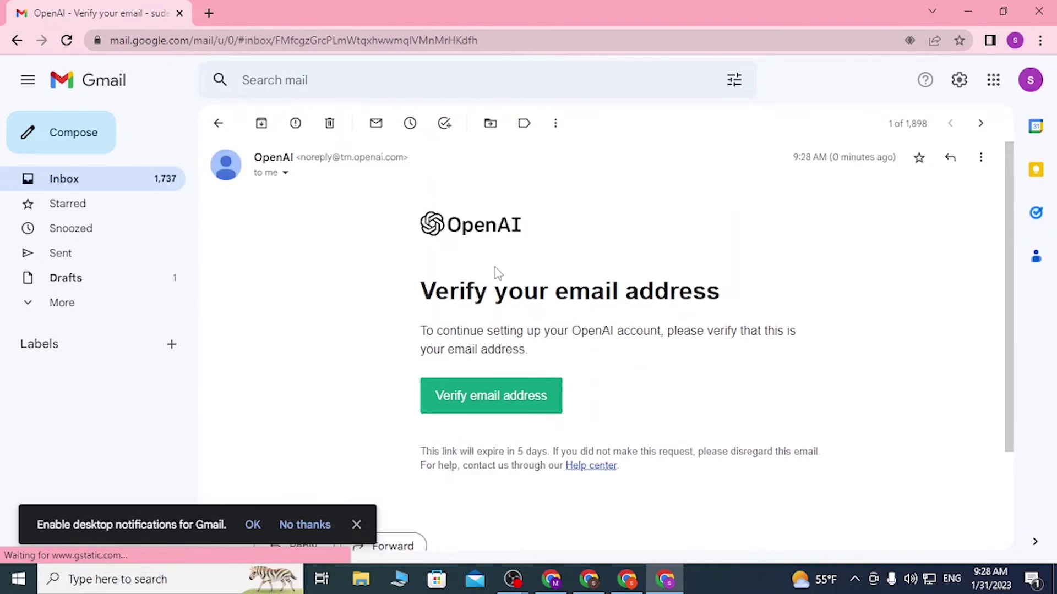
pyautogui.scroll(4, 607, 320)
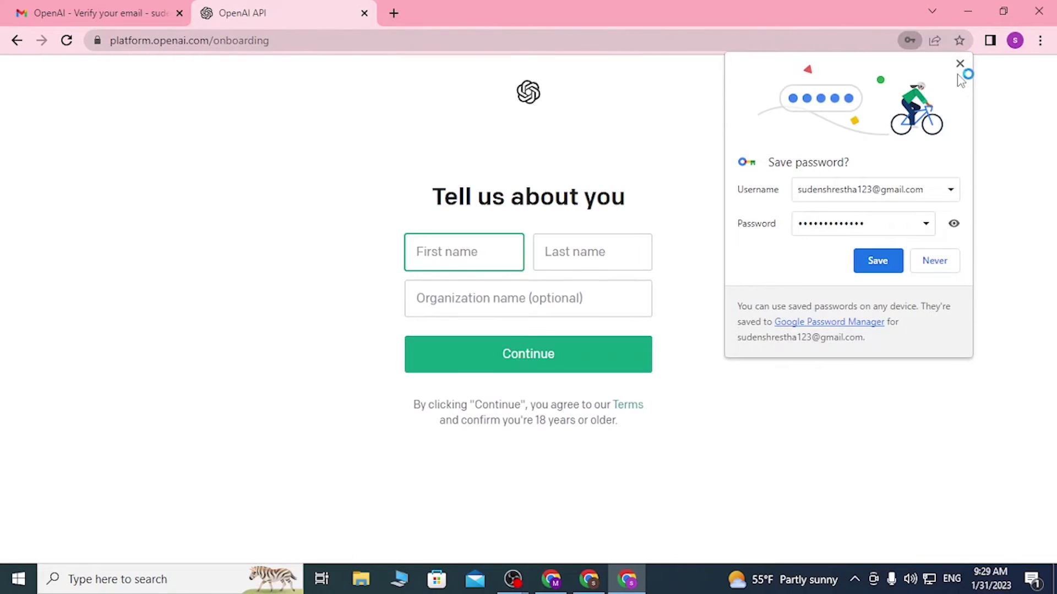
# - Decline saving the password and enter the user's first and last name
pyautogui.click(960, 62)
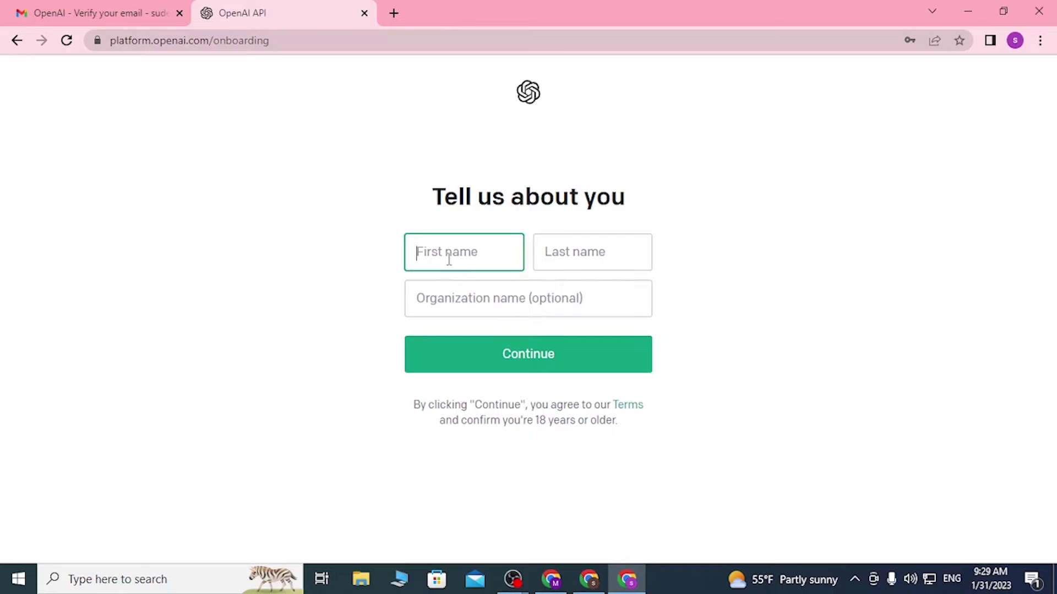
pyautogui.press('Tab')
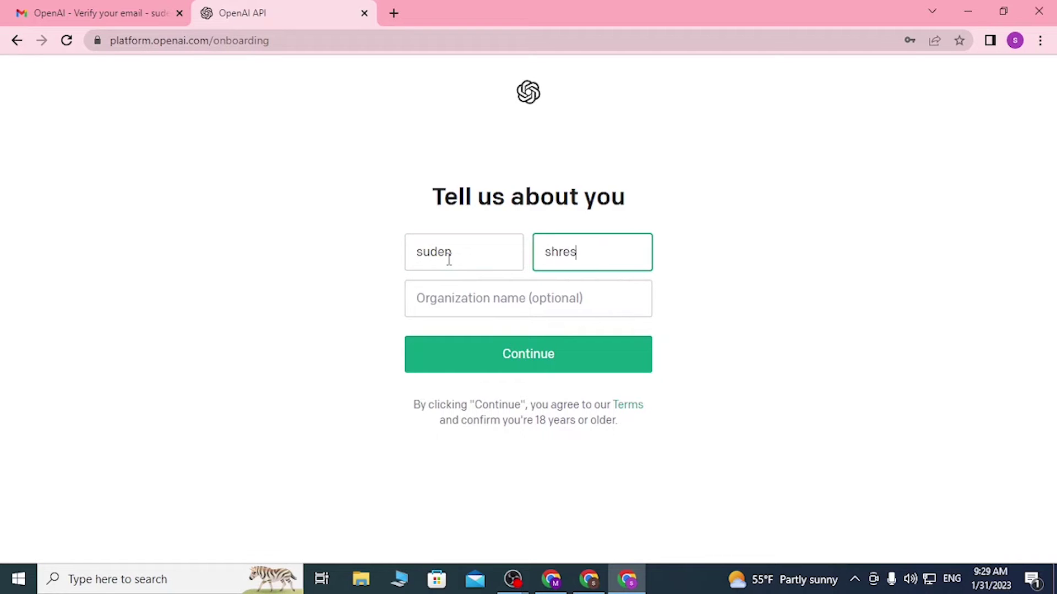
pyautogui.click(572, 358)
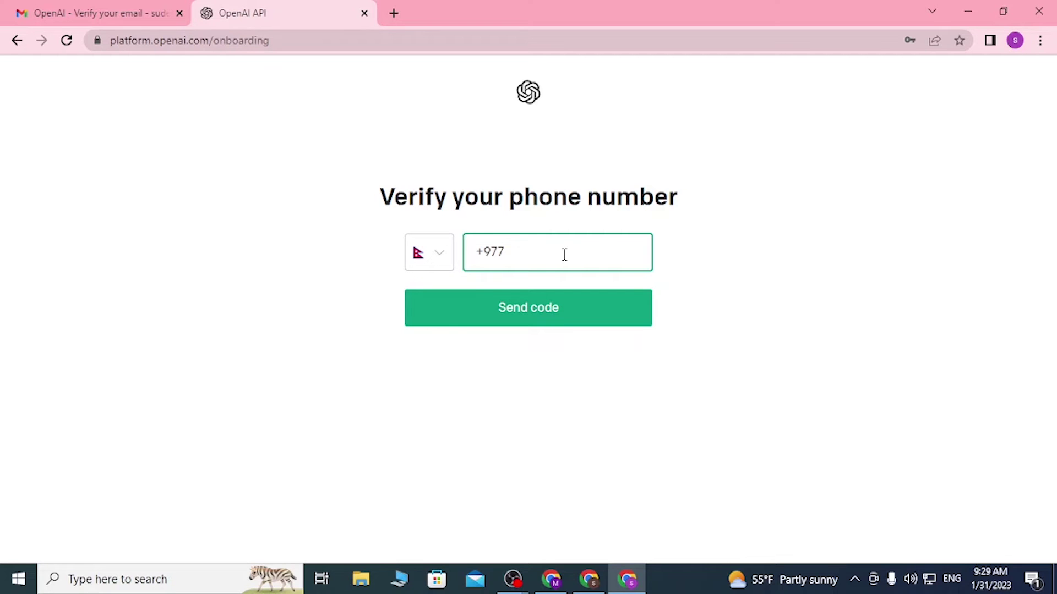
# - Keep Nepal (+977), enter the user's phone number and request a verification code
pyautogui.click(444, 256)
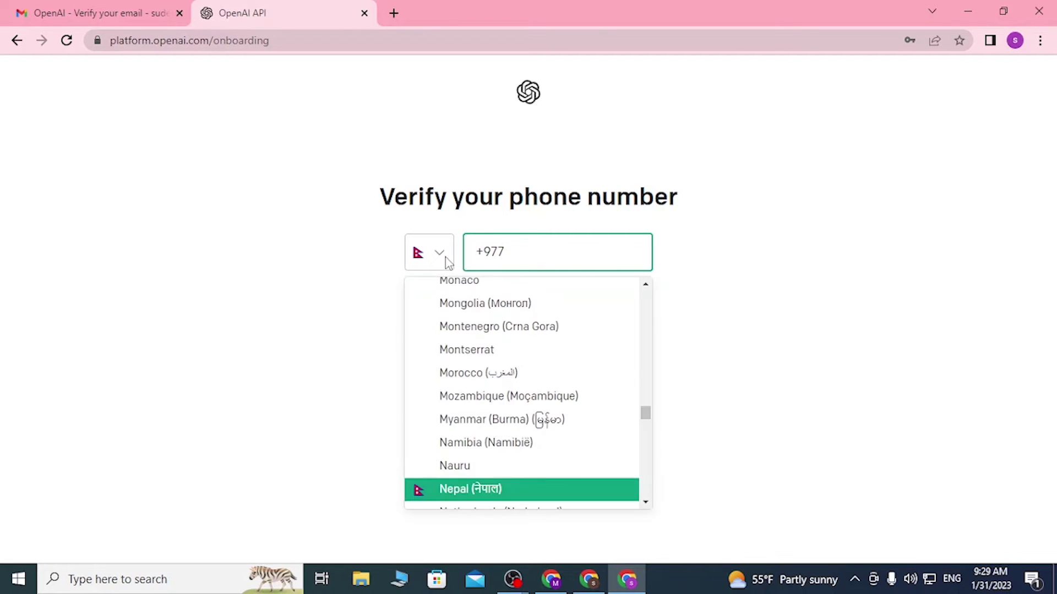
pyautogui.click(361, 272)
pyautogui.click(597, 261)
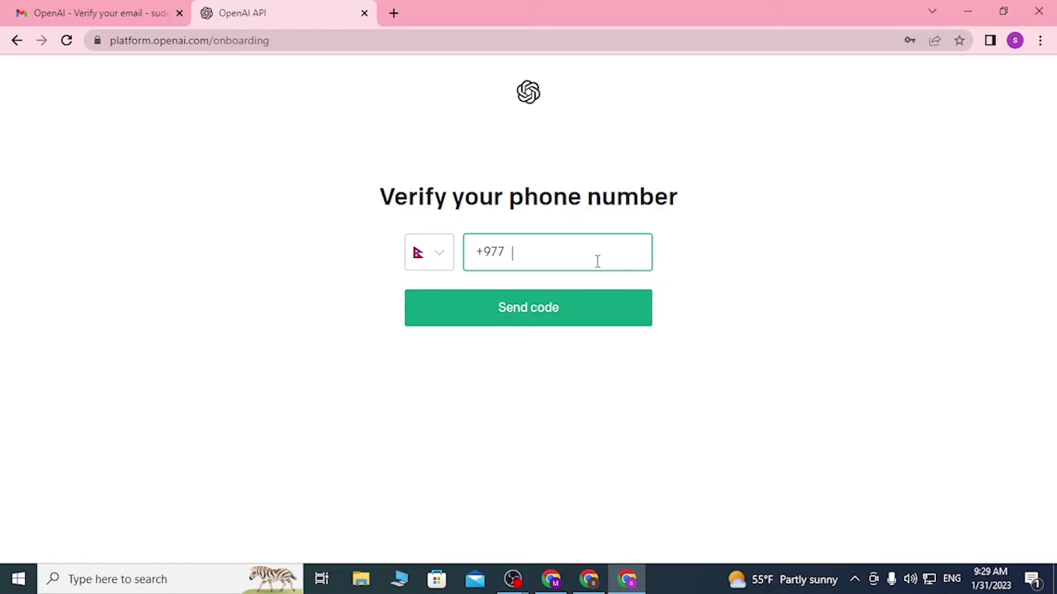
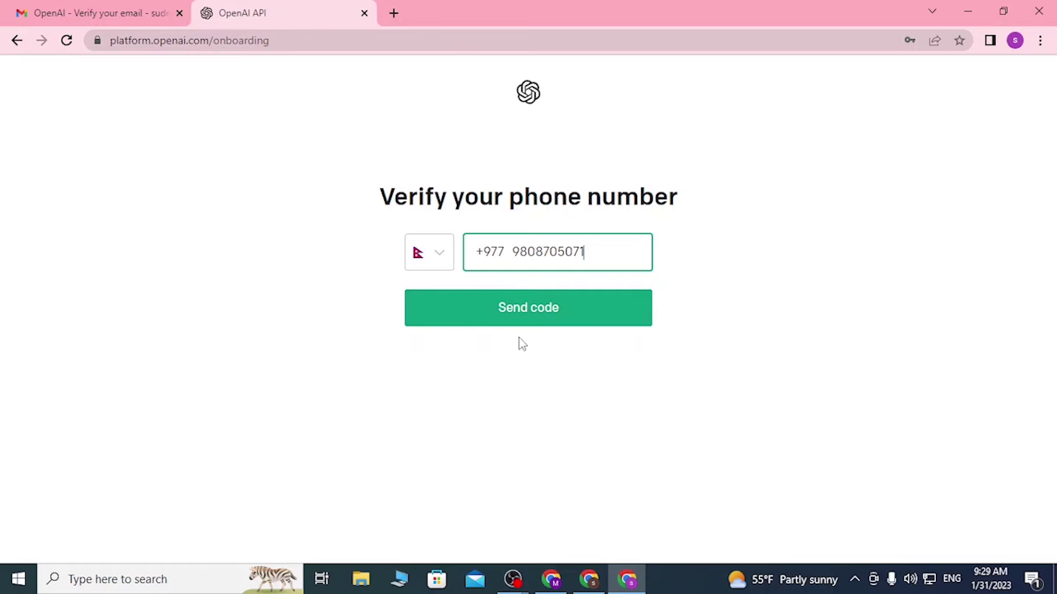
pyautogui.click(528, 324)
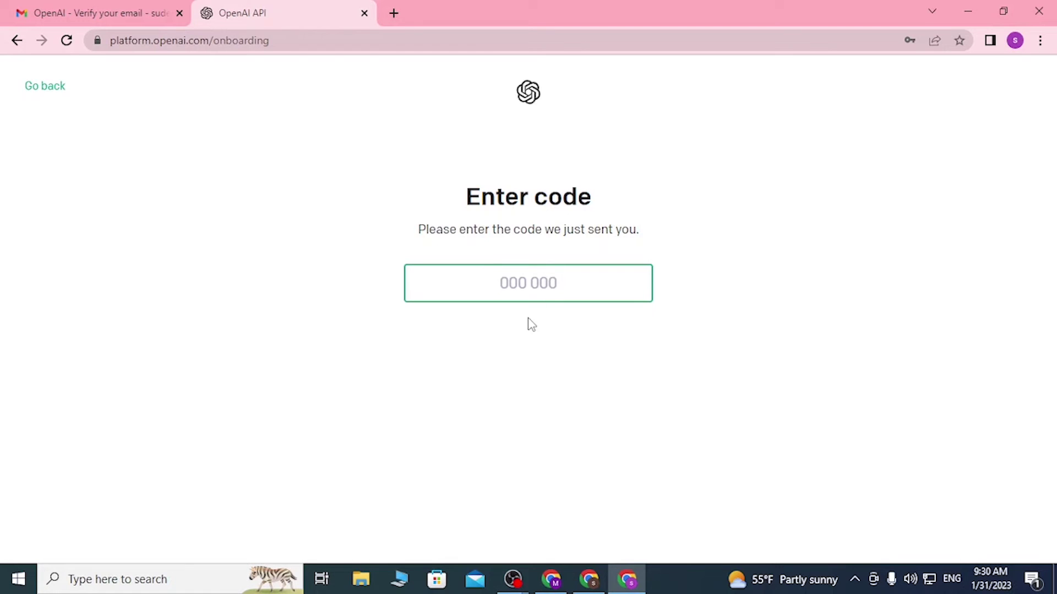
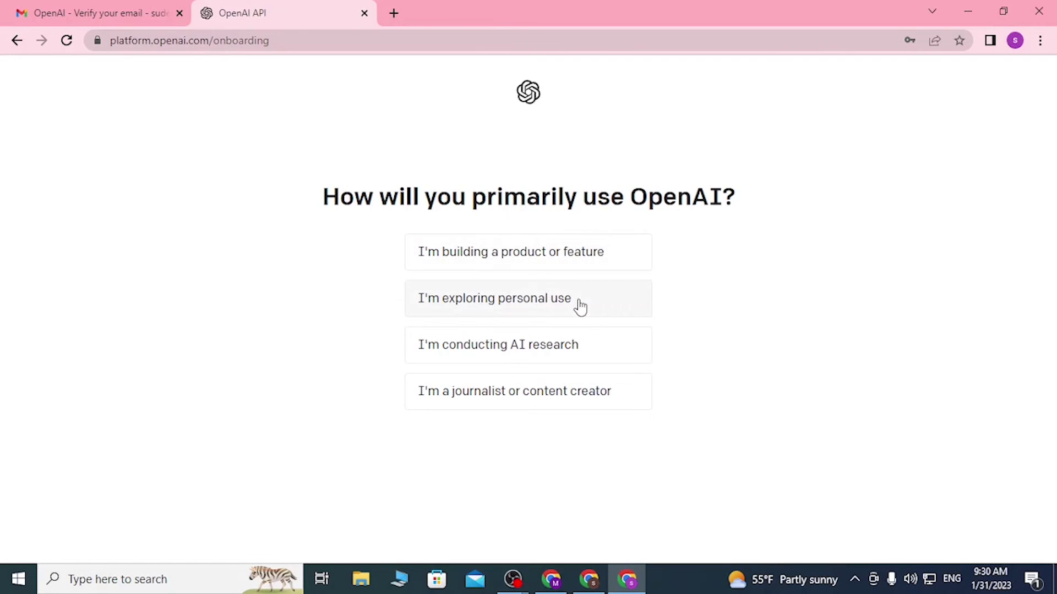
# - Enter the texted verification code, fix the wrong digits, and choose personal use
pyautogui.click(525, 316)
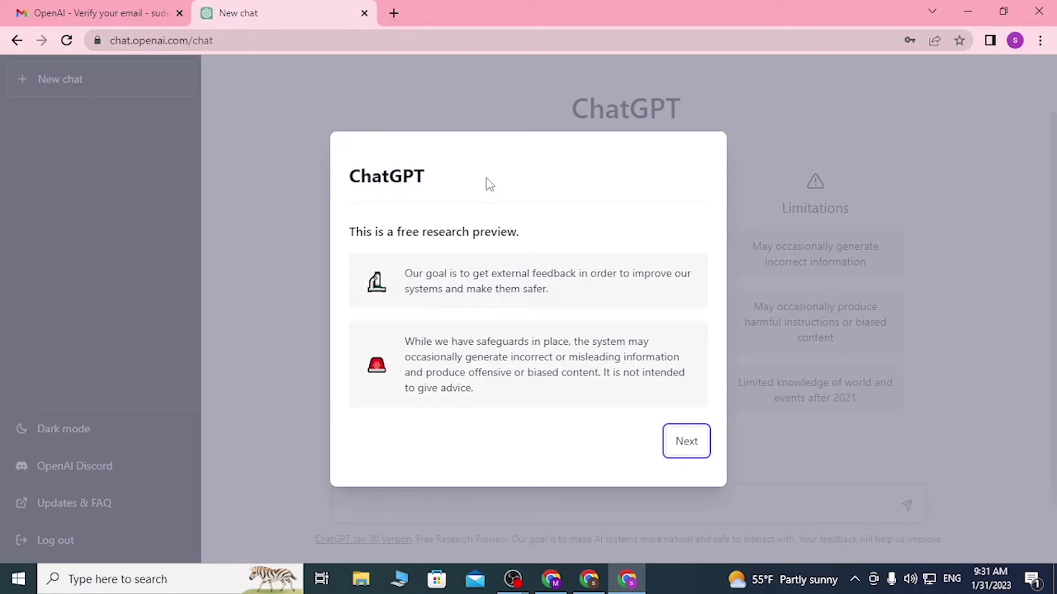
# - Page through the ChatGPT introduction notices with Next, Next and Done
pyautogui.click(688, 449)
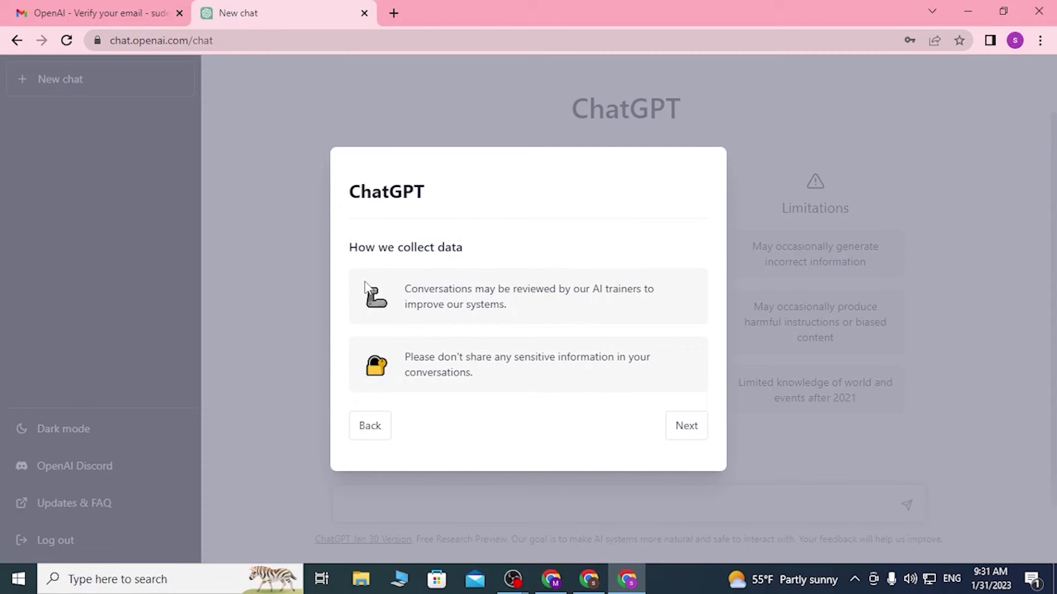
pyautogui.click(691, 424)
pyautogui.click(694, 431)
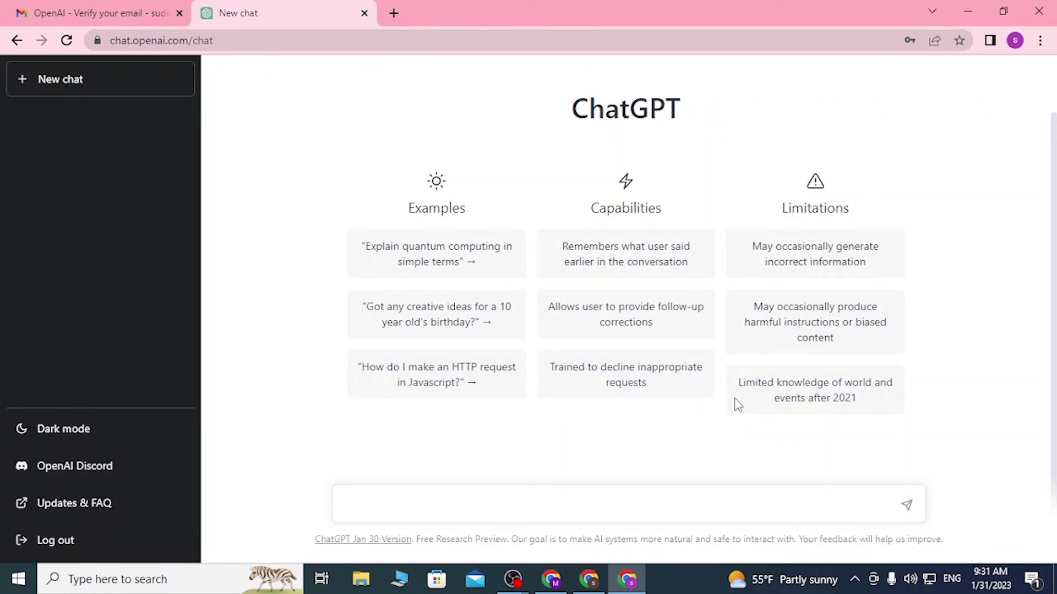